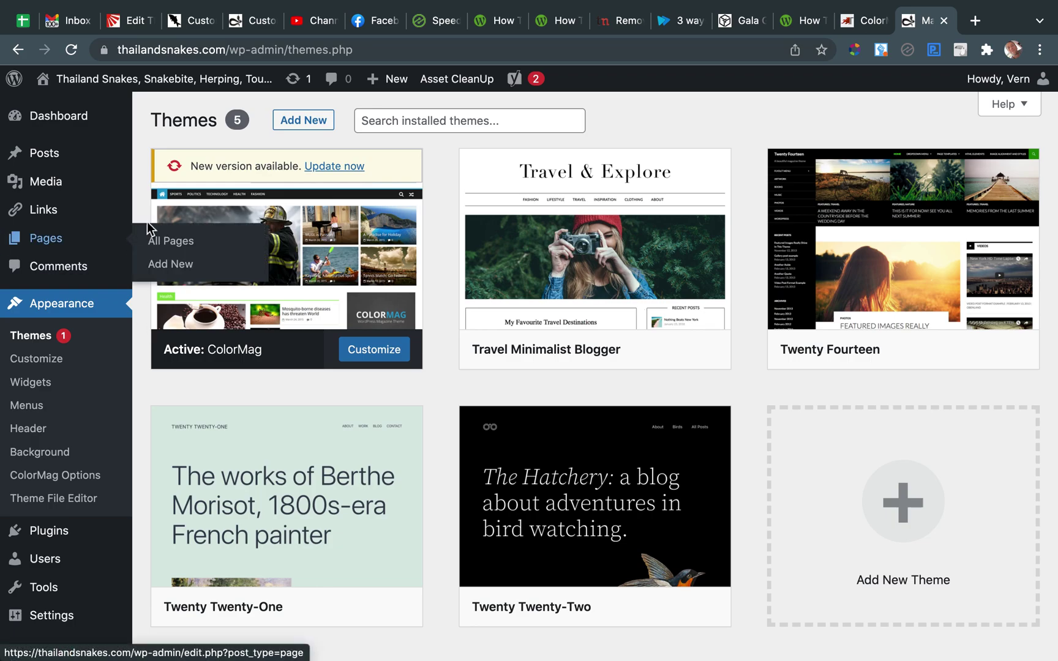
- Look over the Google Fonts removal article, then return to the WordPress themes overview
mouse_move(320, 281)
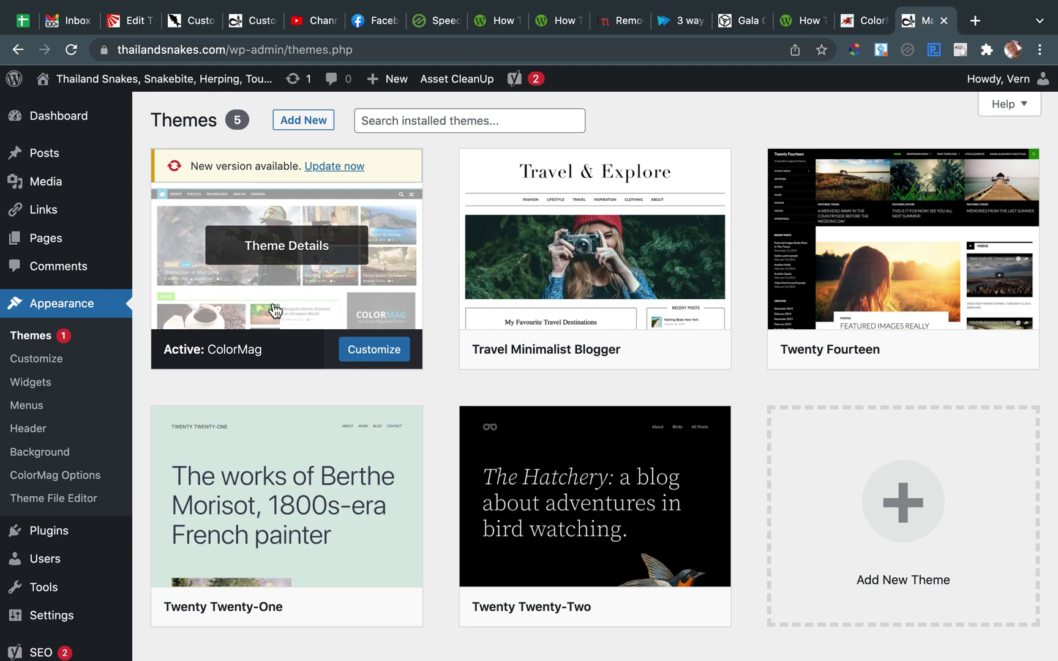
click(791, 23)
scroll(763, 181, up, 20)
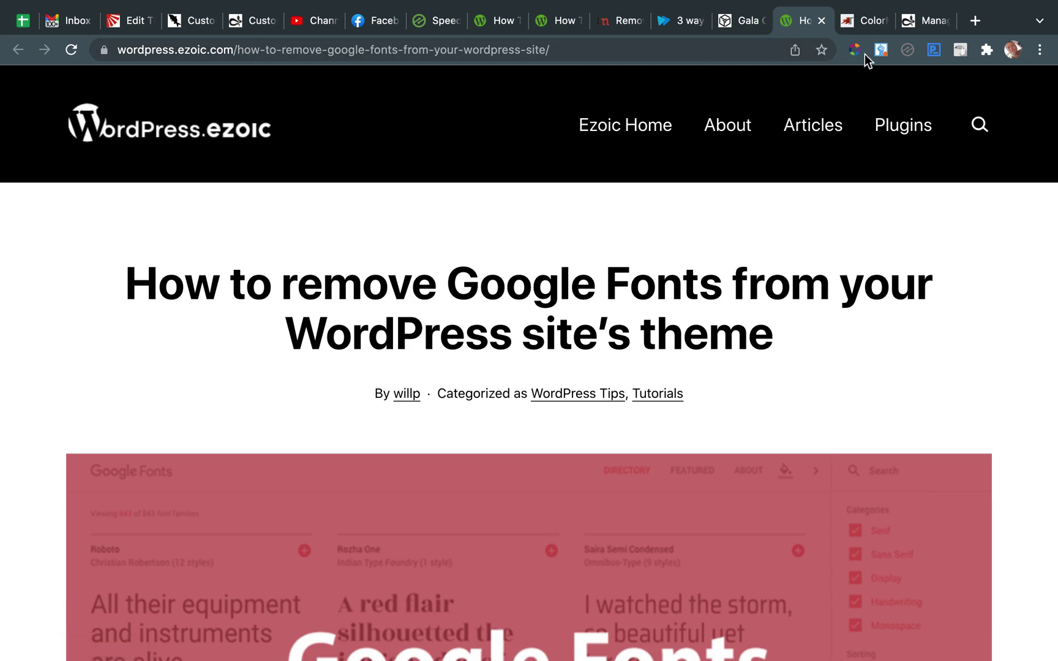
click(913, 21)
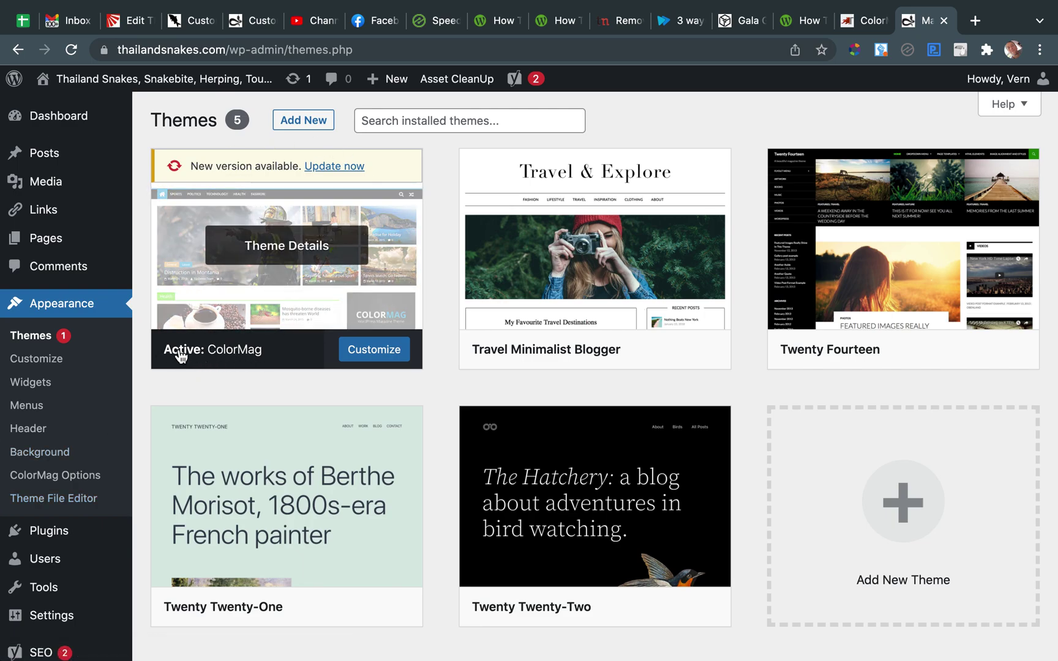
- Open ColorMag's functions.php in the Theme File Editor and select the dequeue code at its end
click(60, 499)
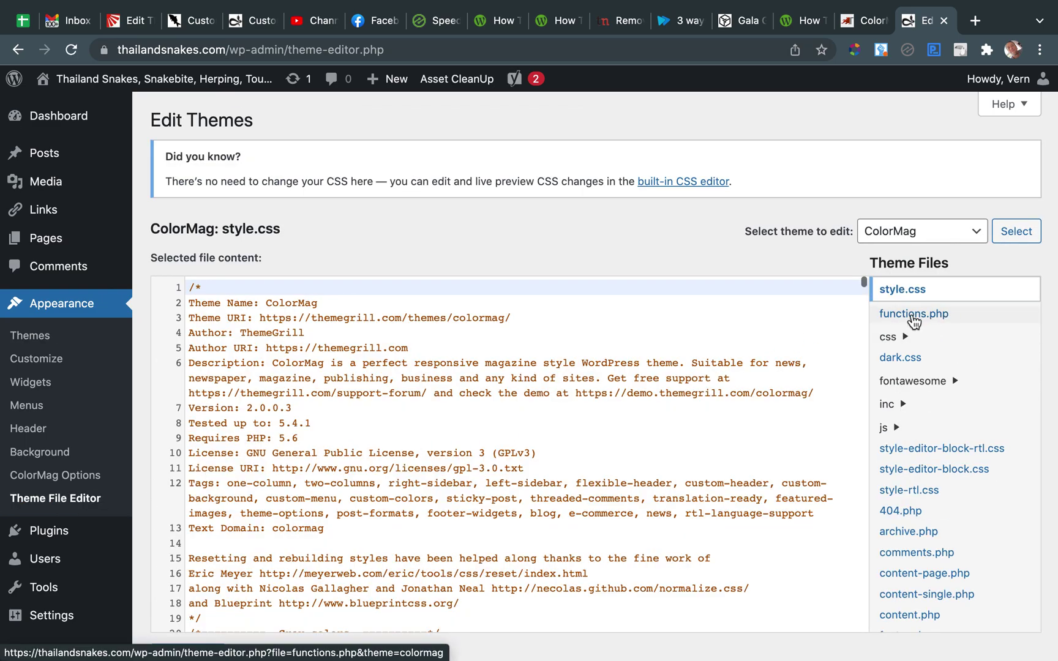
click(913, 315)
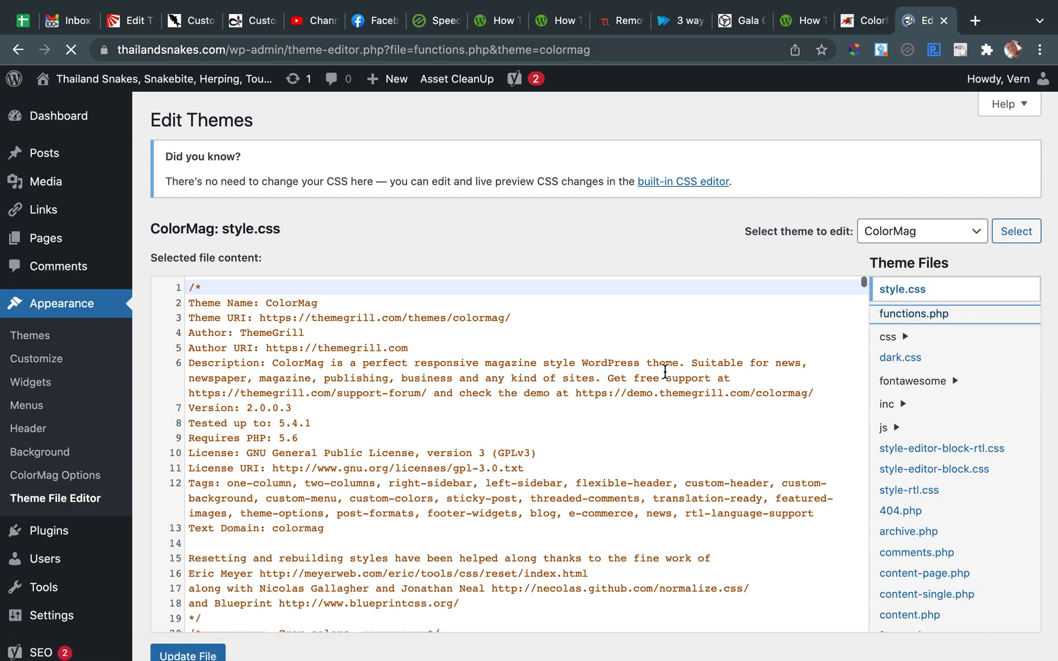
scroll(665, 371, down, 20)
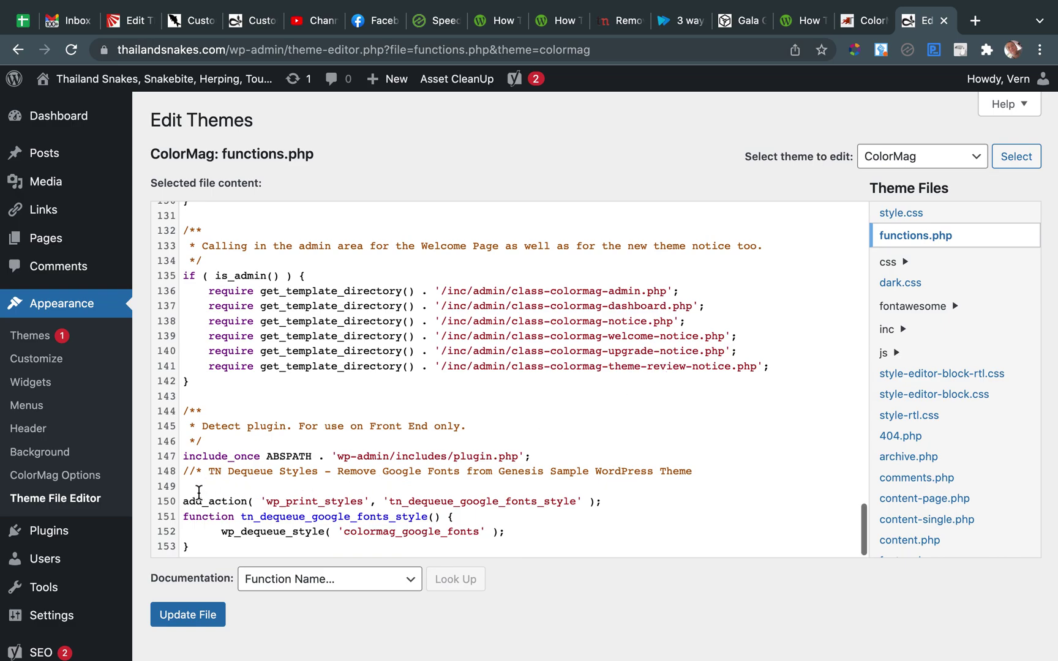
drag(186, 475, 239, 566)
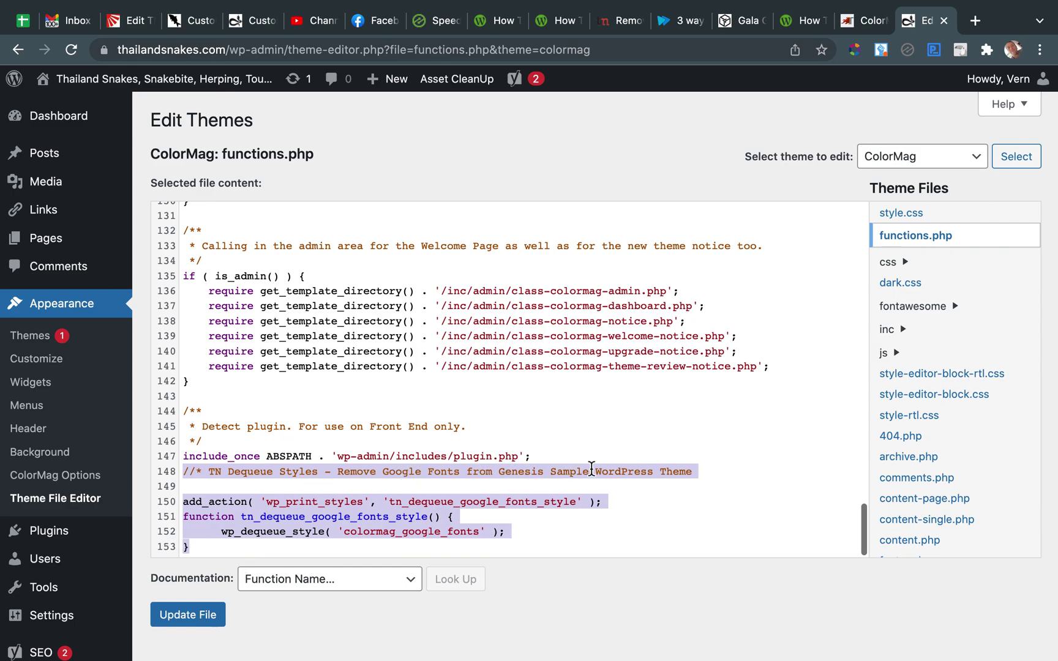
click(691, 470)
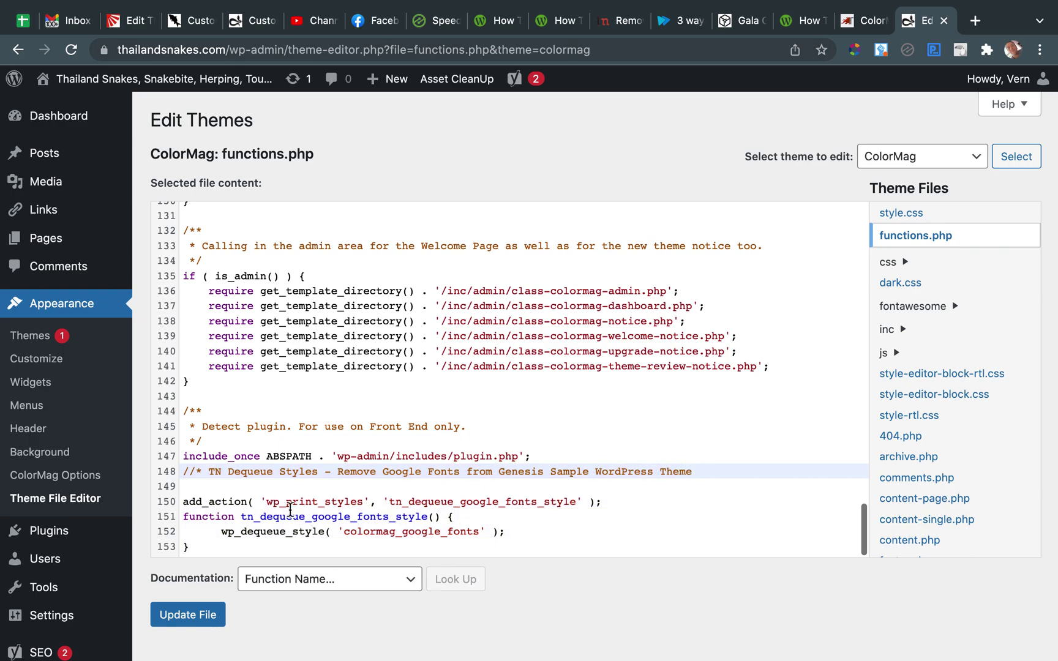
- Check the colormag_google_fonts handle on line 152, then go back to the Google Fonts removal article
drag(346, 531, 480, 534)
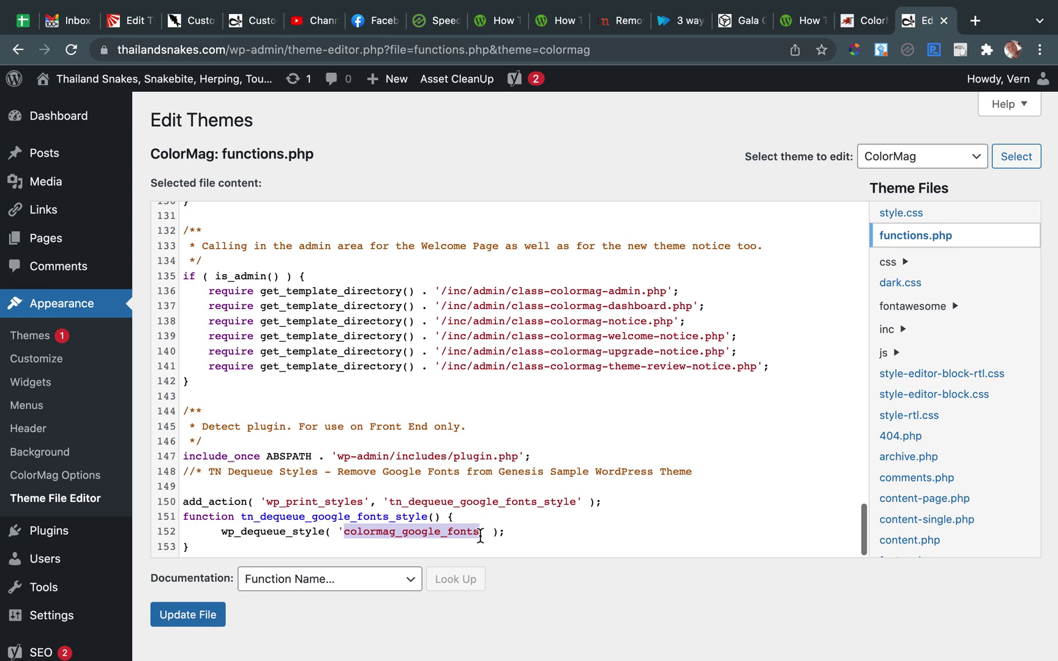
click(487, 534)
click(476, 532)
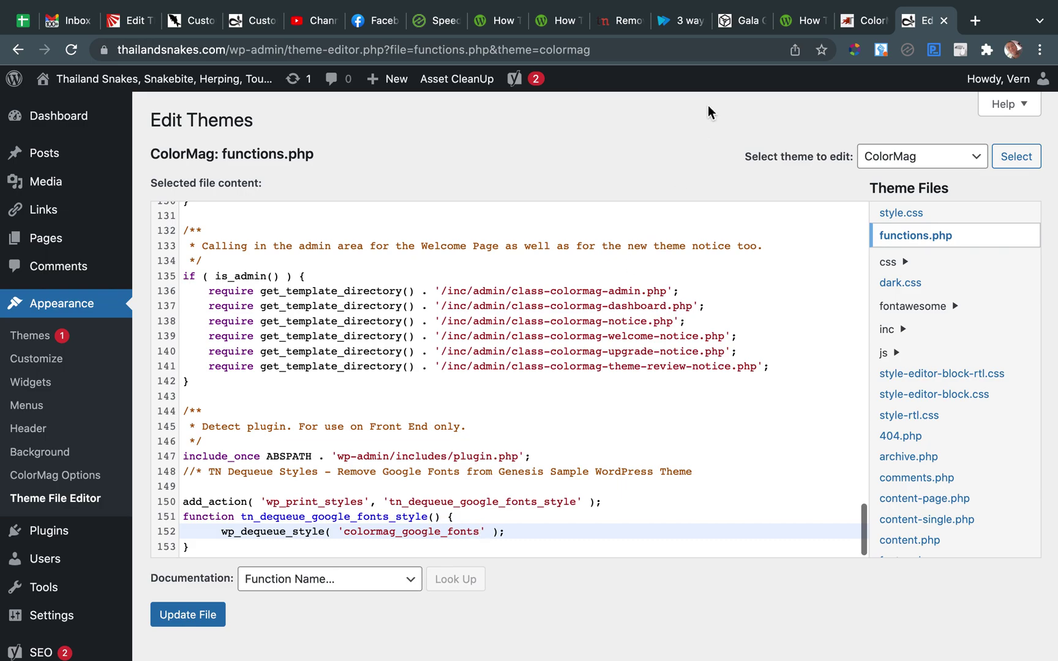
click(809, 24)
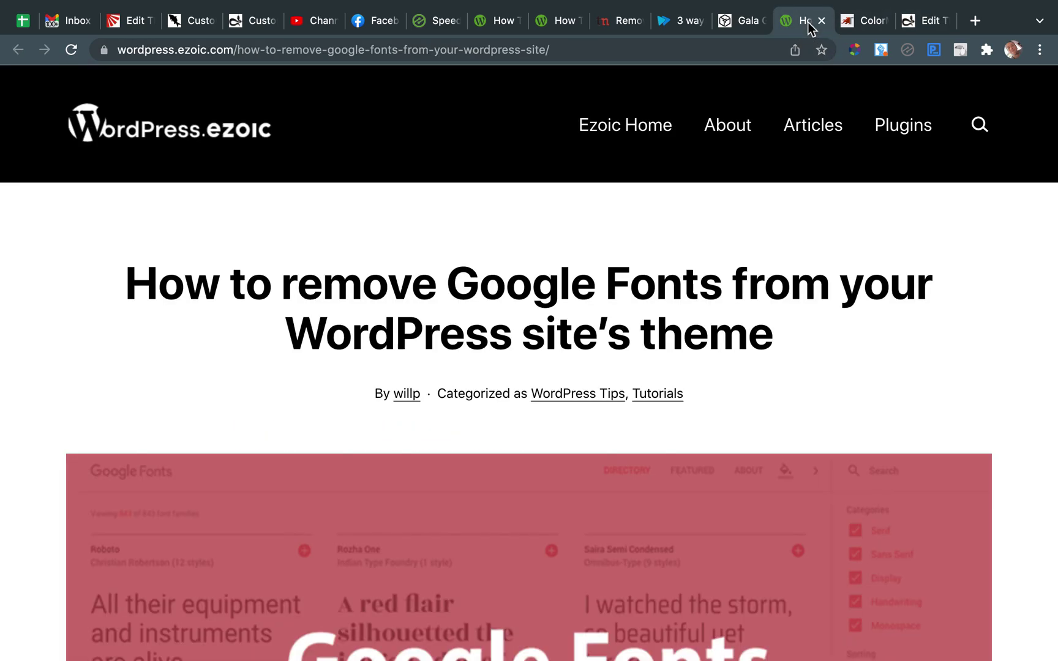
- Read the handle name in the ColorMag changelog's ThemeGrill support chat, then return to functions.php
click(847, 28)
scroll(890, 495, down, 2)
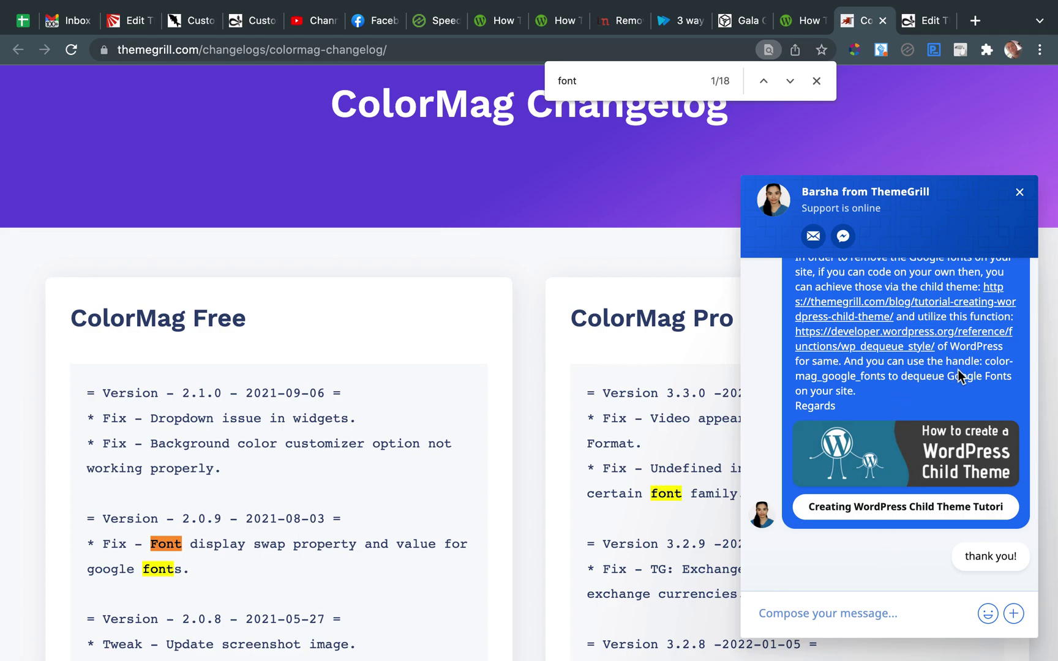
scroll(958, 377, up, 4)
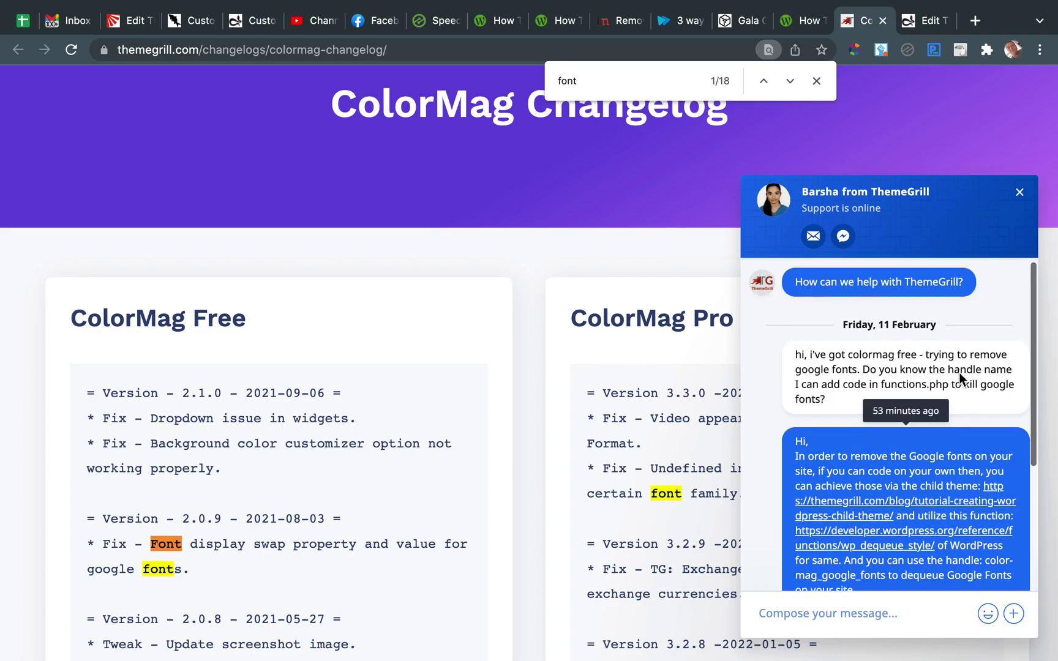
scroll(959, 377, down, 4)
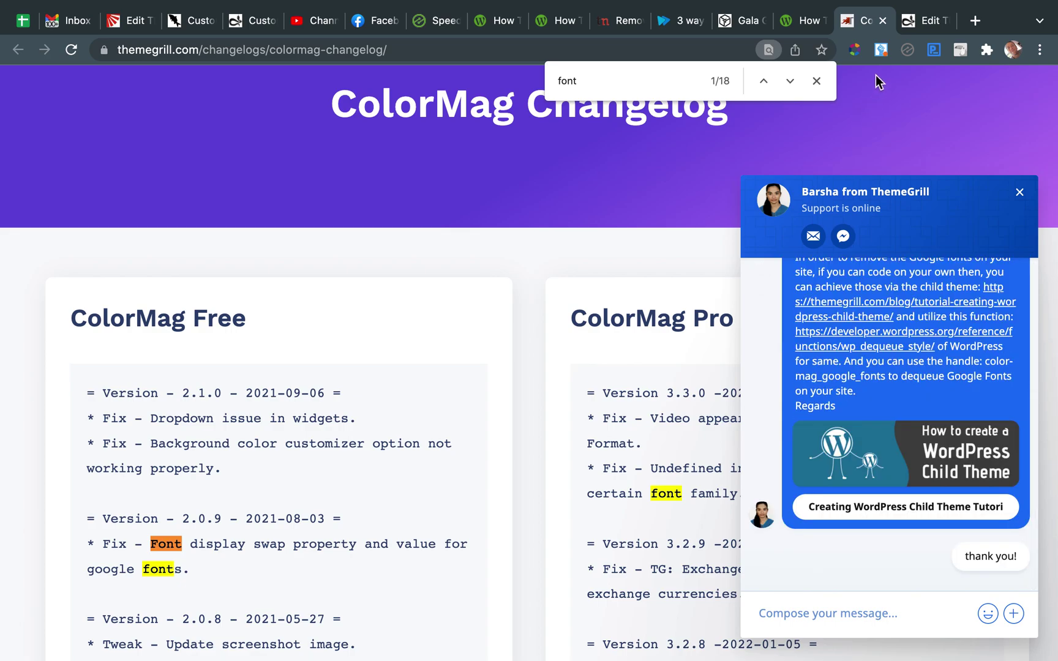
click(920, 22)
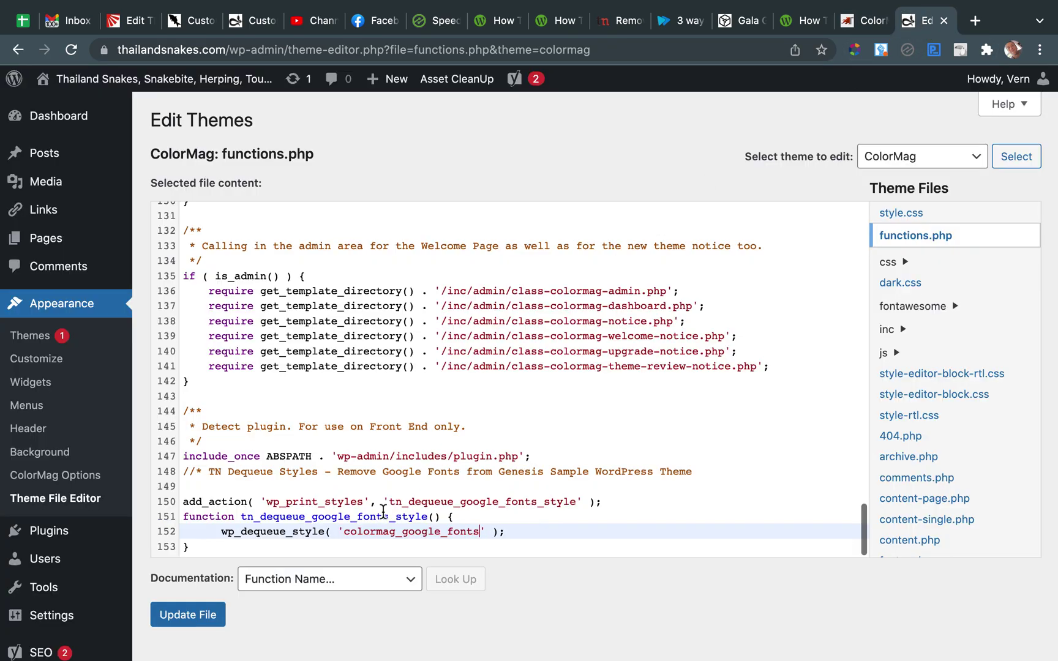
- Verify the colormag_google_fonts handle in the tn_dequeue_google_fonts_style snippet and save functions.php
click(348, 533)
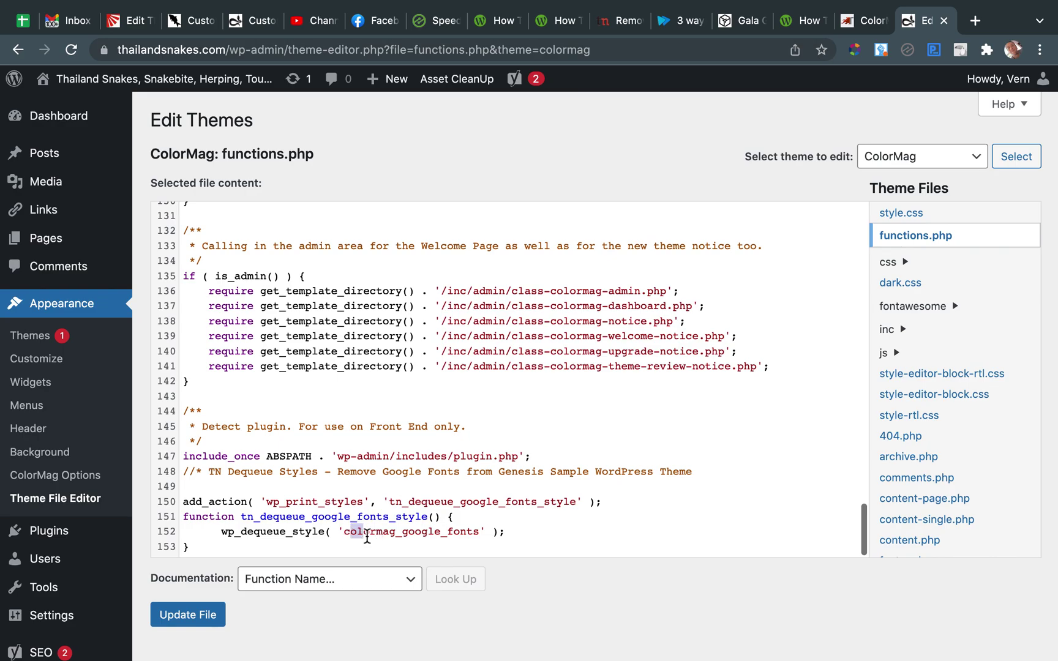
click(347, 532)
drag(347, 532, 479, 534)
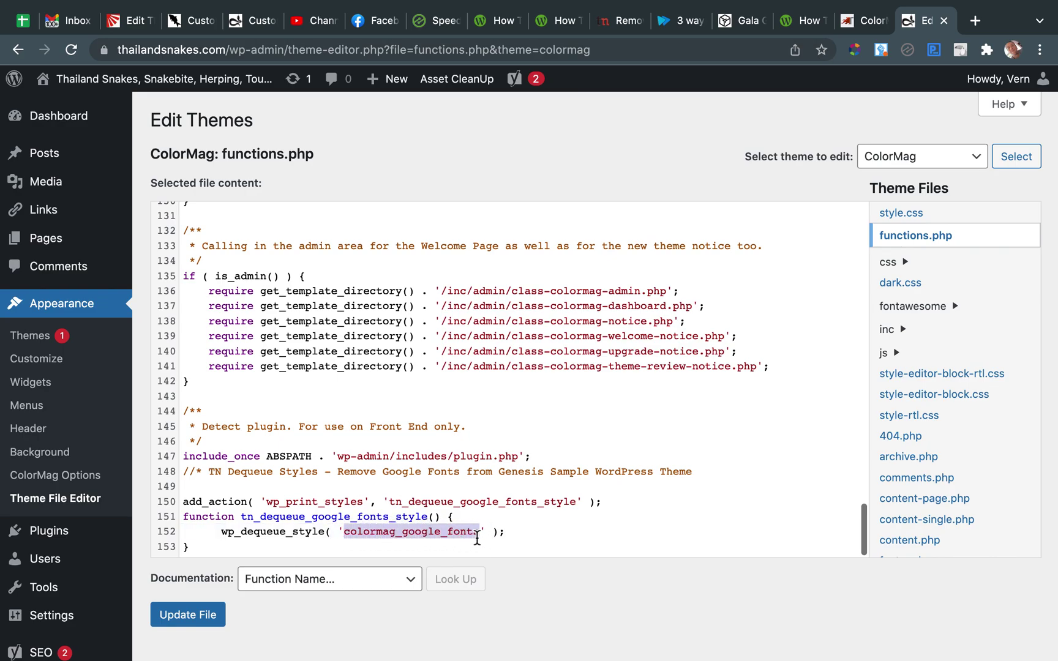
click(539, 517)
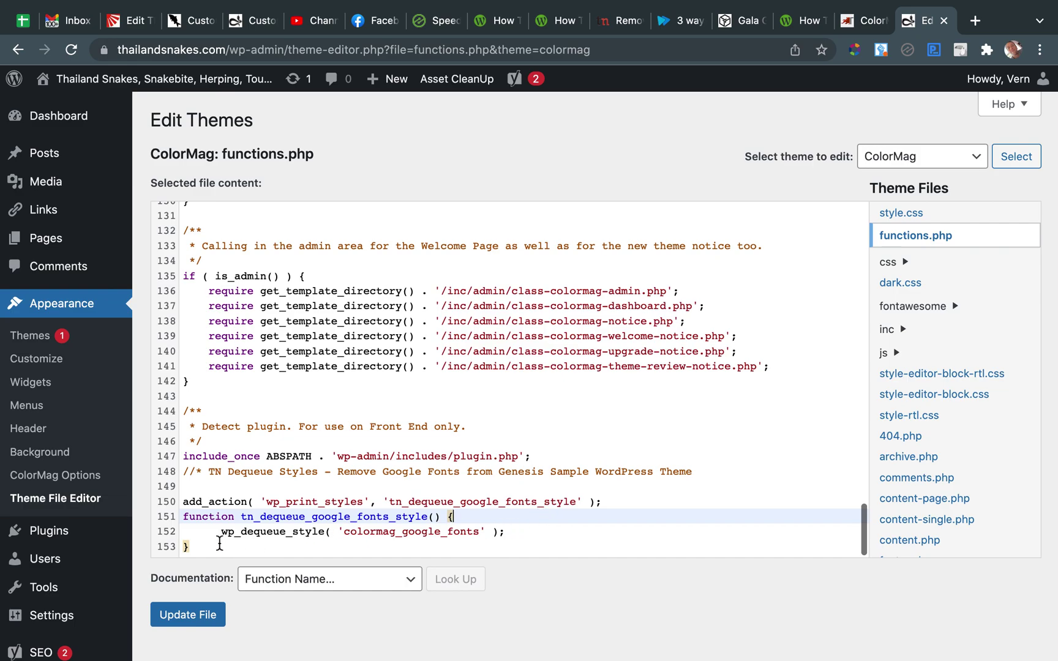
mouse_move(191, 546)
mouse_down()
mouse_move(181, 469)
mouse_move(205, 551)
mouse_up()
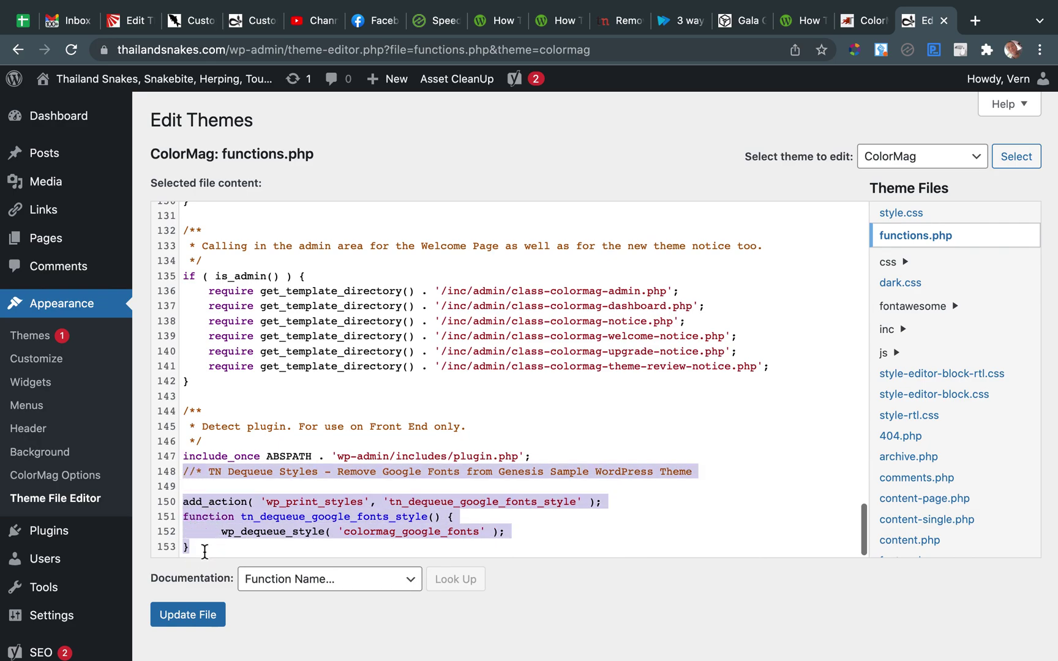
click(328, 549)
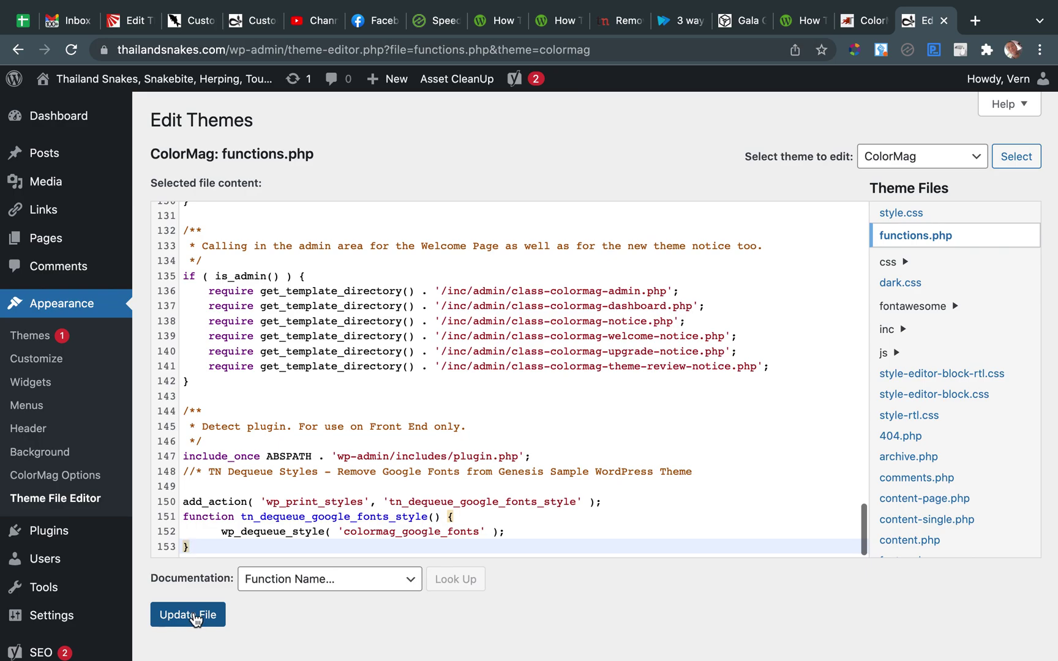
click(194, 618)
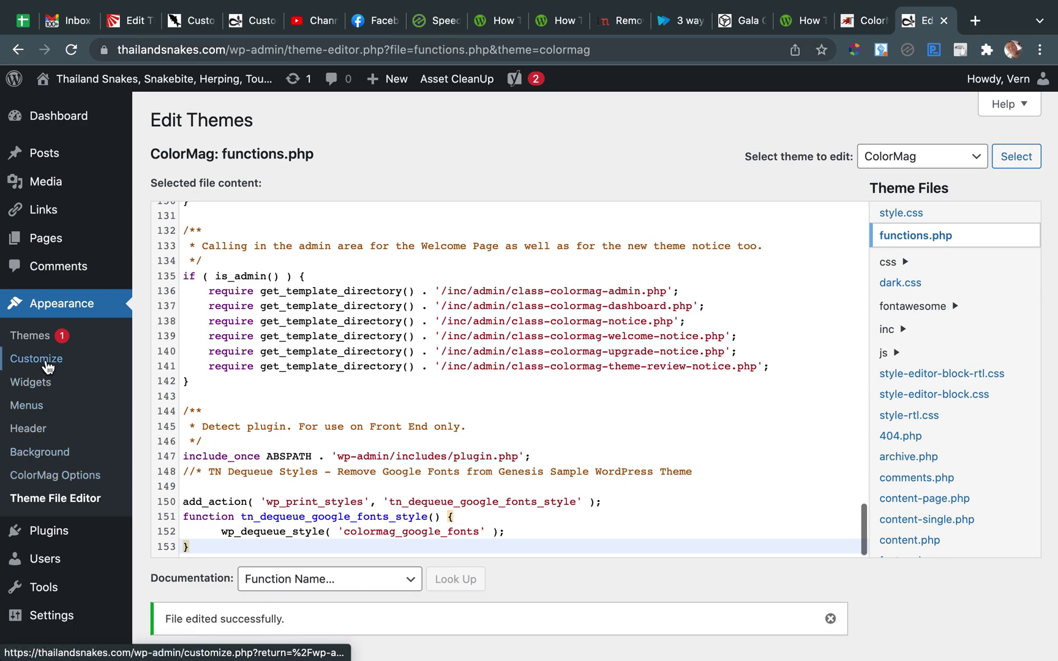
- Open the Customizer's Additional CSS section showing the Arial,Helvetica,serif paragraph rules
click(44, 361)
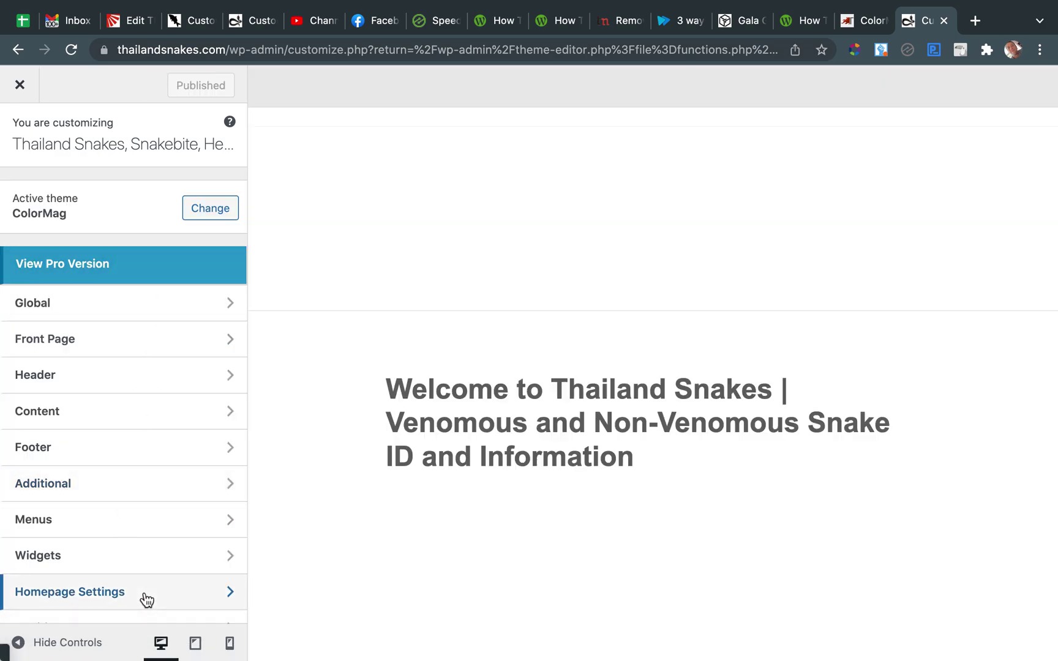
scroll(144, 603, down, 1)
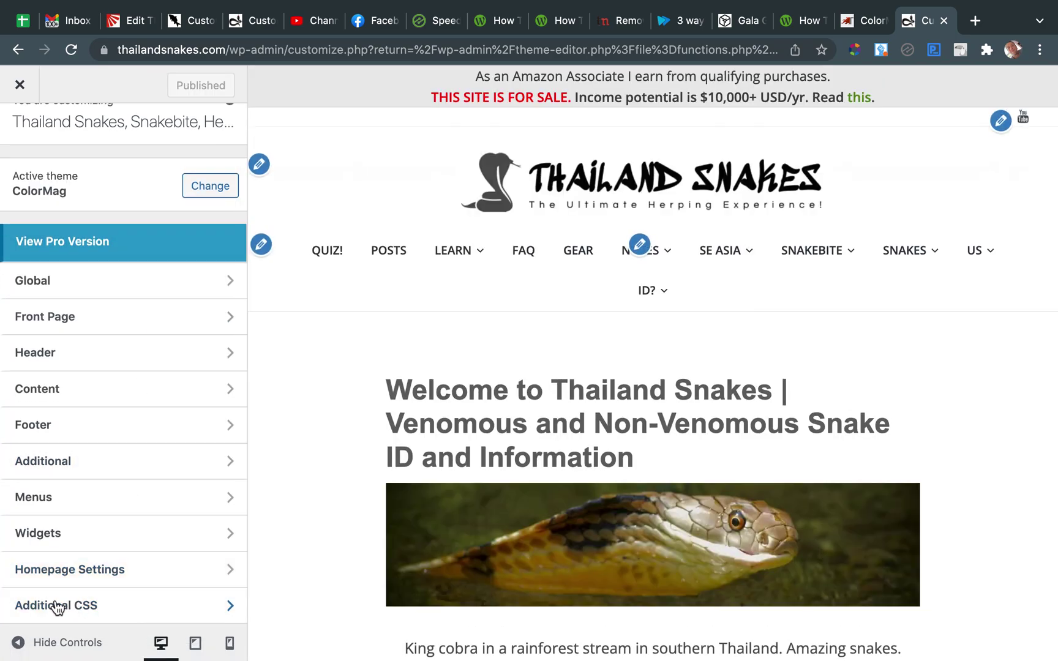
click(100, 603)
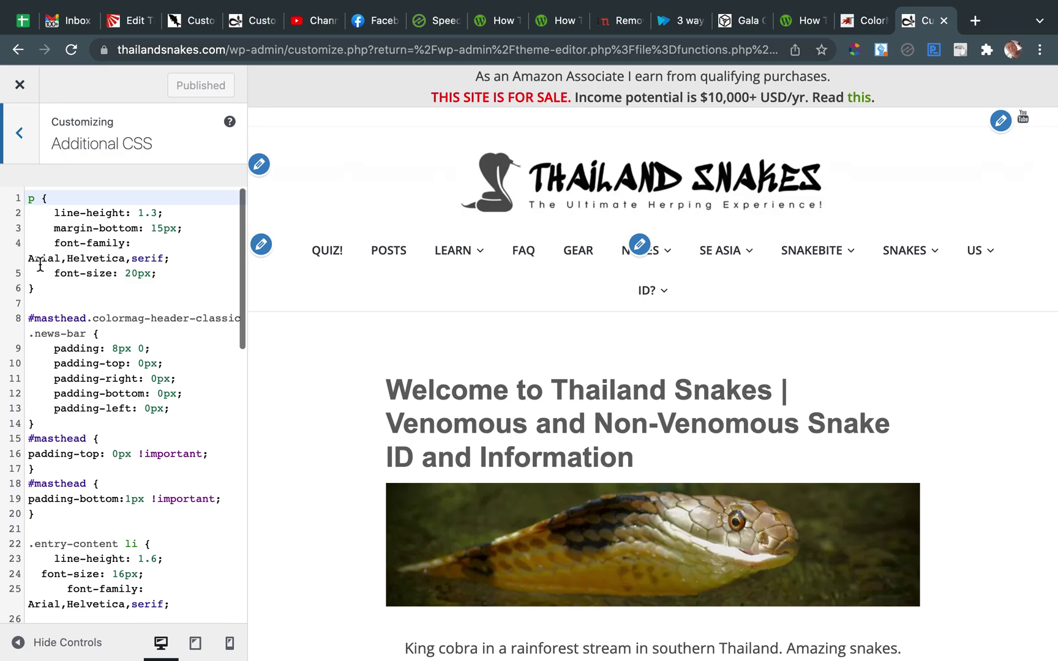
drag(134, 258, 164, 254)
click(118, 257)
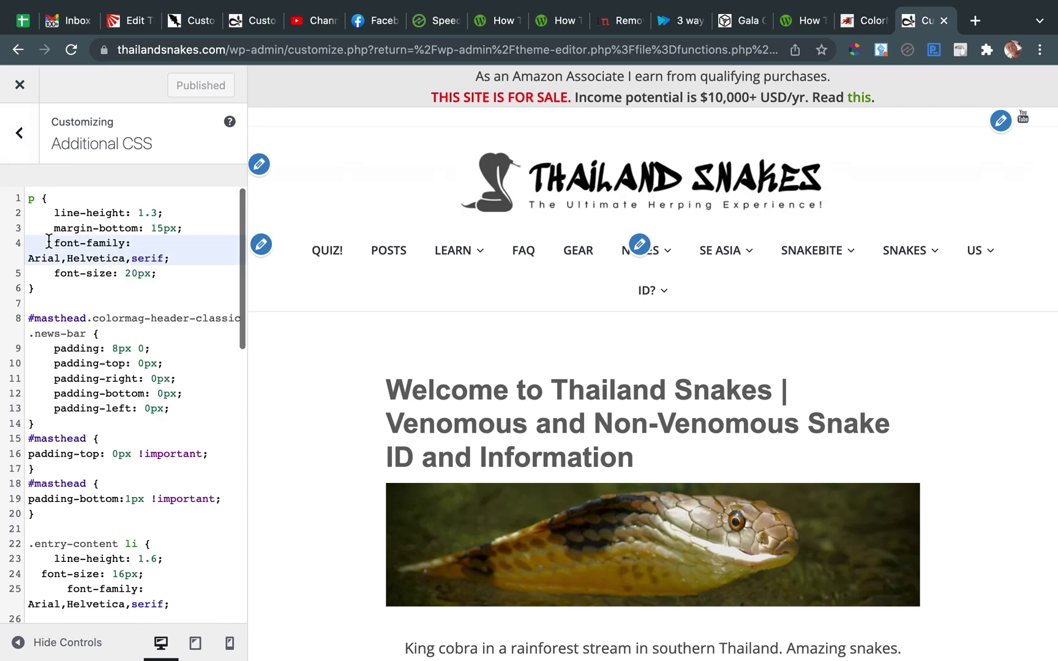
click(29, 199)
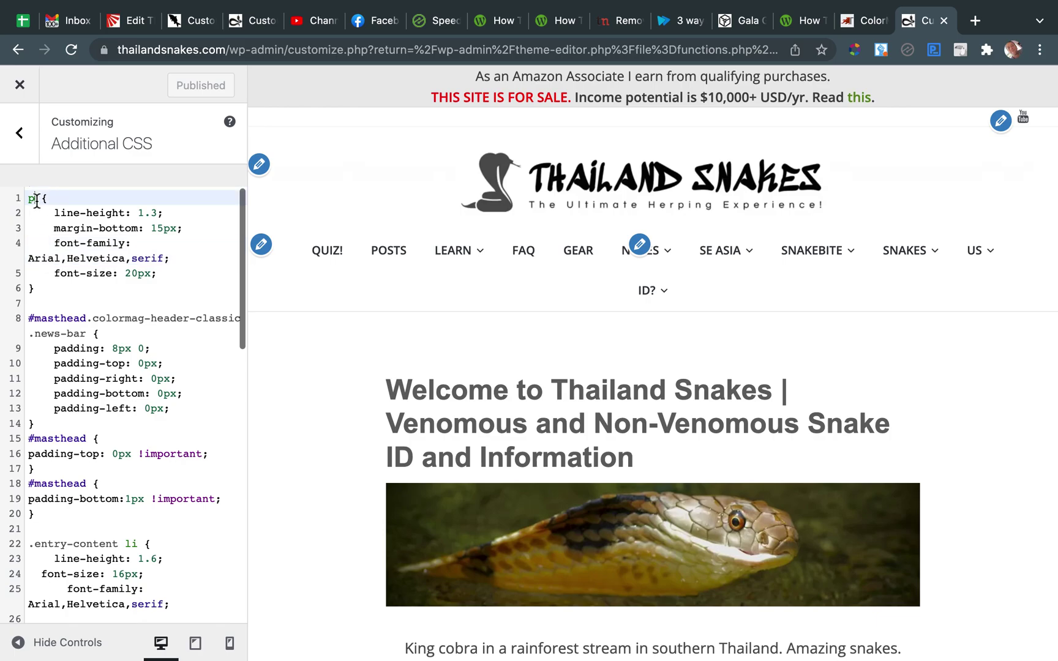
double_click(30, 199)
click(78, 288)
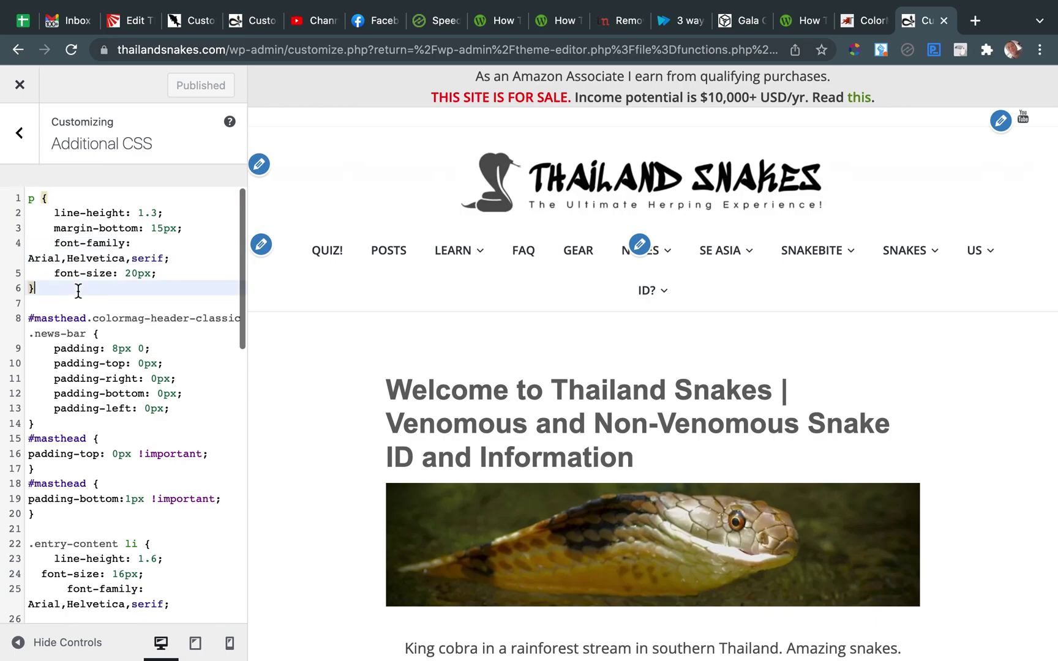
scroll(91, 419, down, 5)
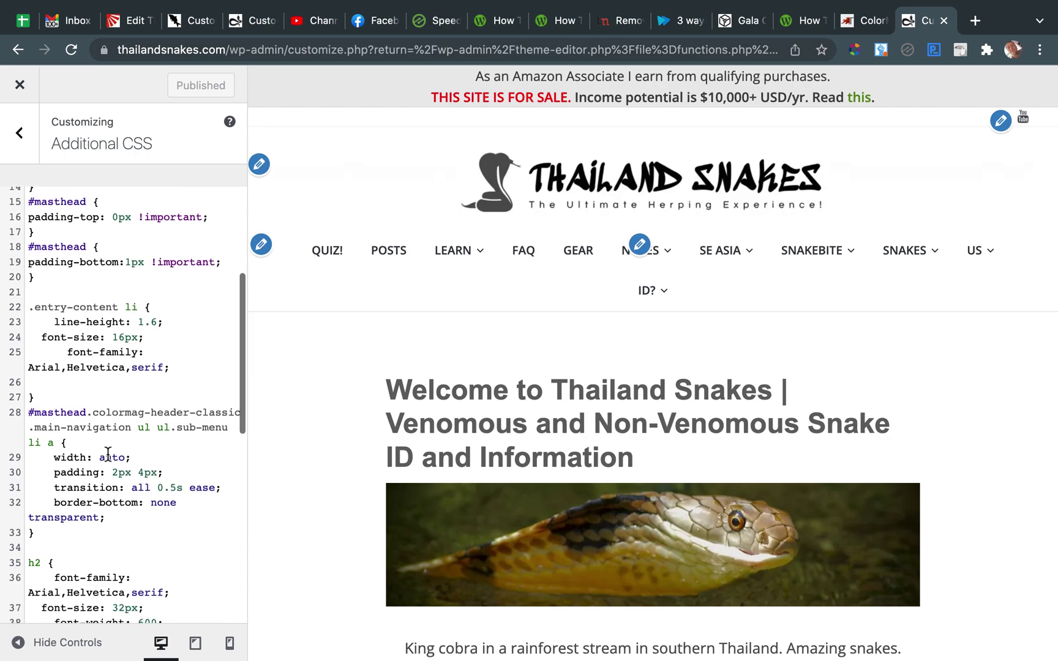
scroll(108, 455, down, 4)
scroll(96, 361, down, 4)
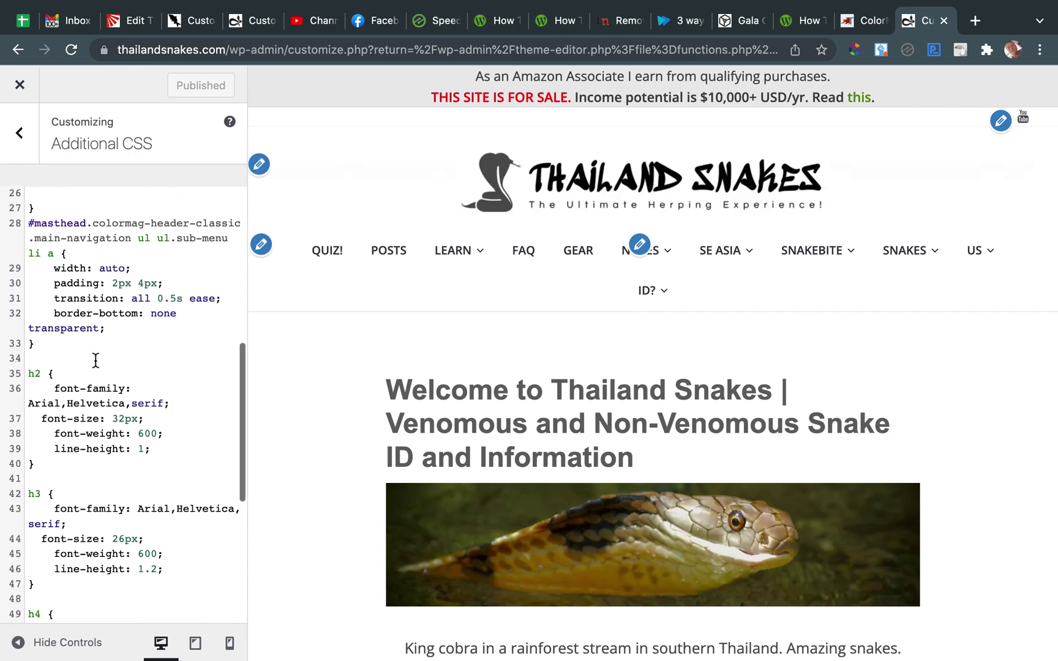
scroll(59, 427, down, 8)
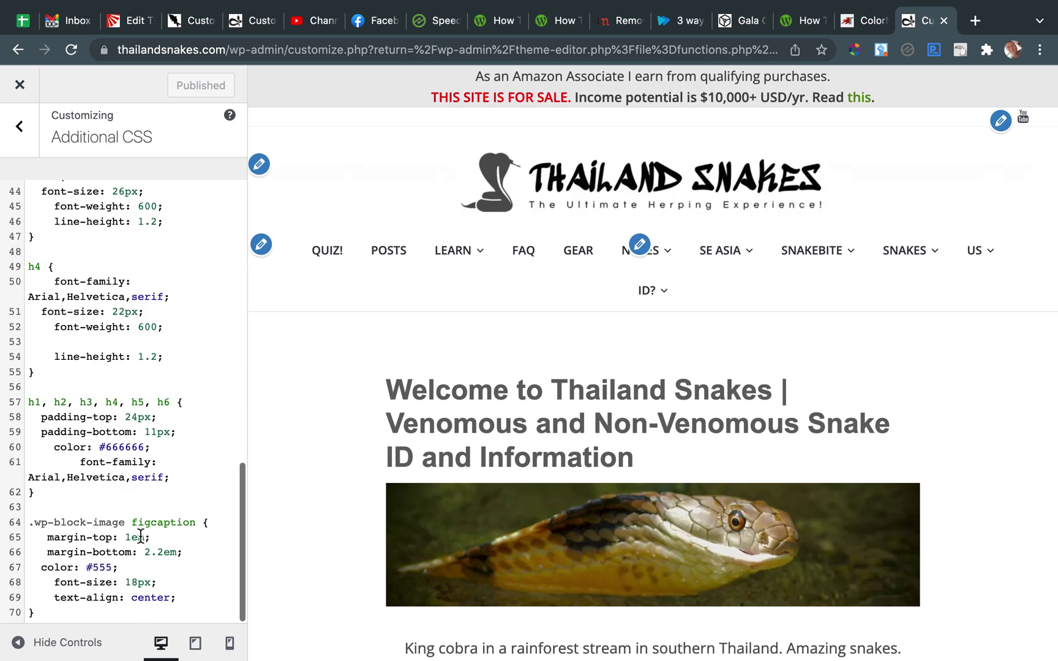
scroll(485, 554, down, 1)
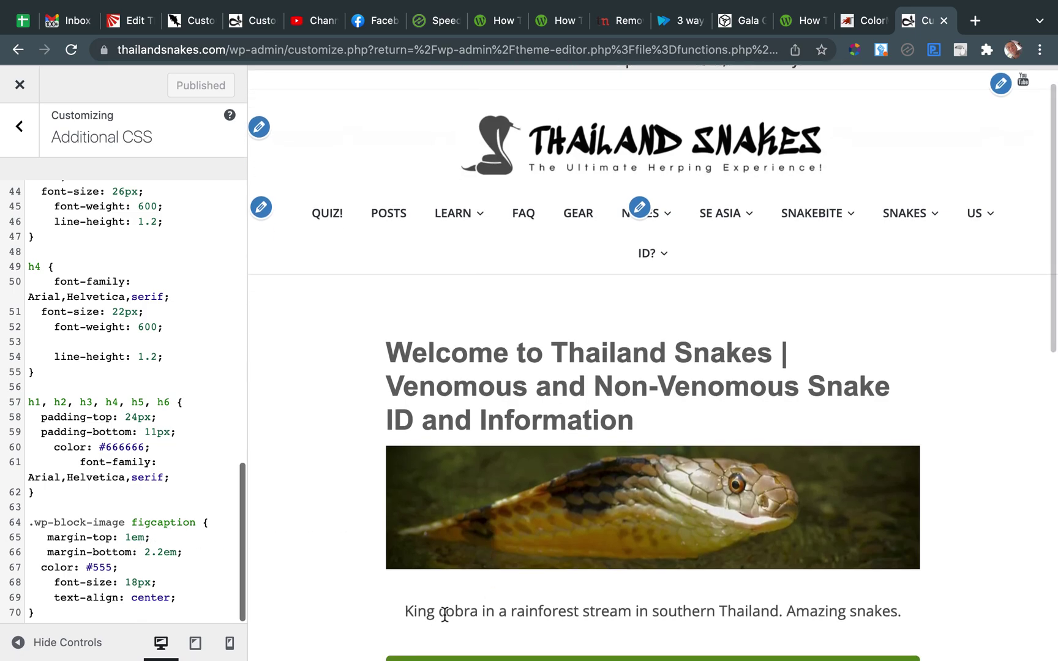
drag(445, 614, 896, 619)
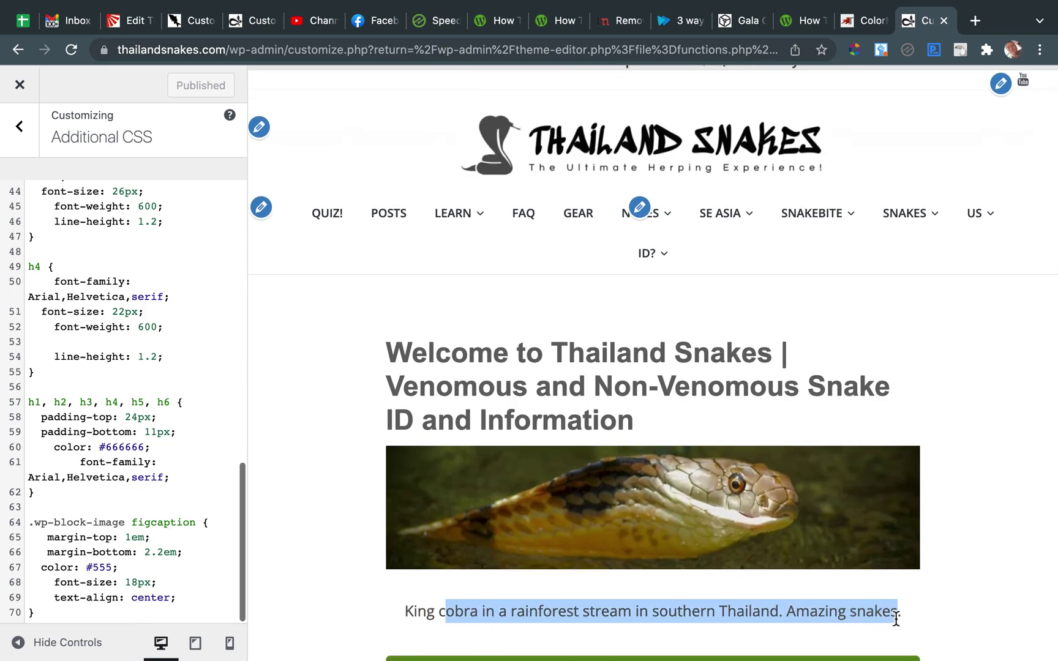
click(824, 608)
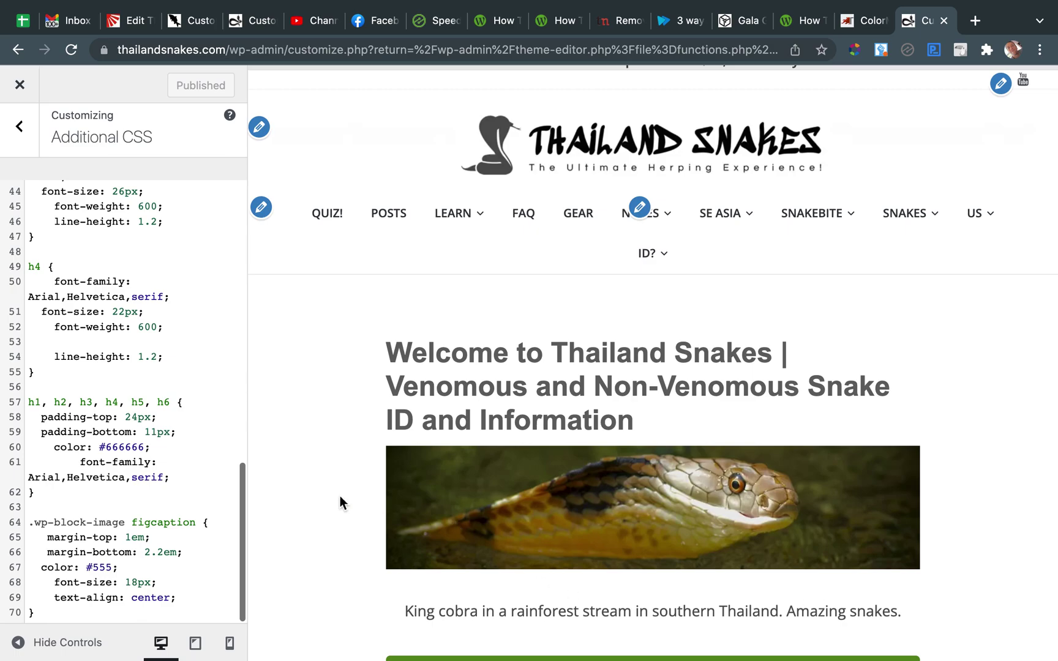
click(173, 508)
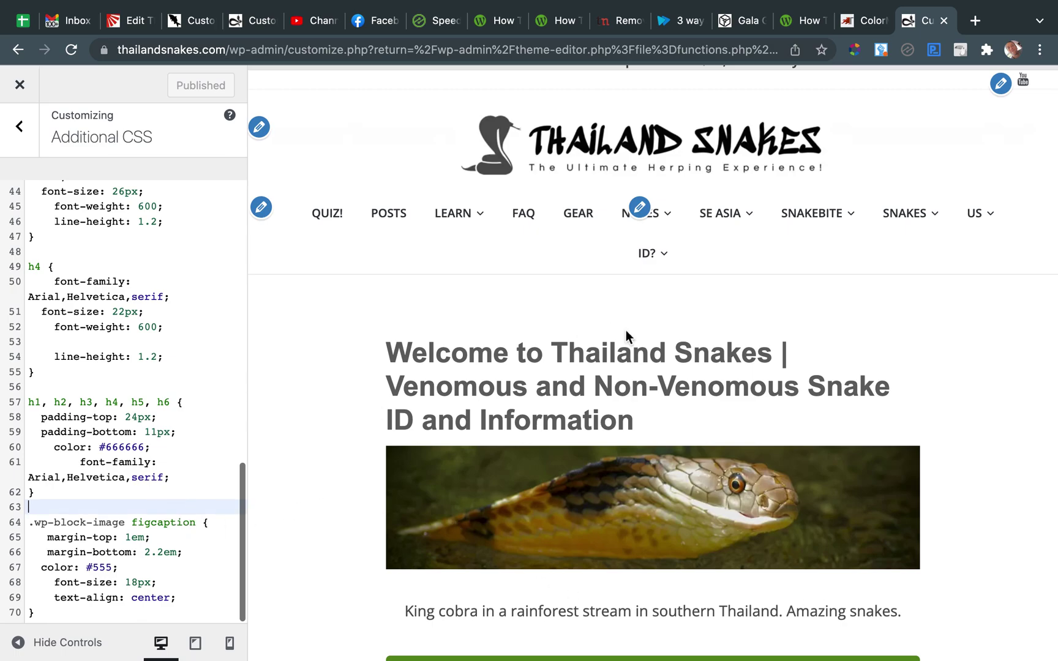
mouse_move(771, 233)
mouse_move(696, 218)
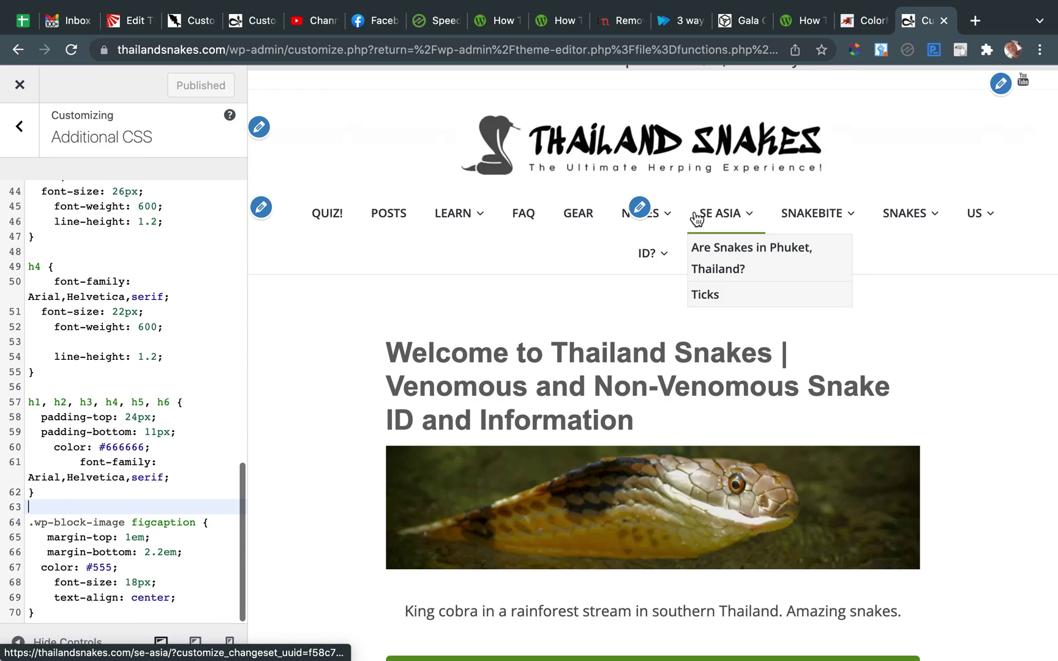